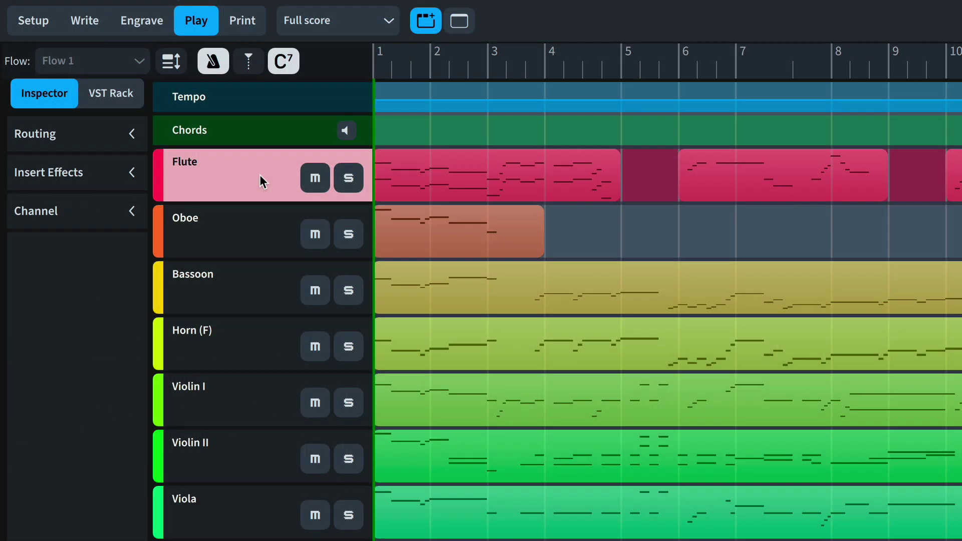
Toggle the Flute track's mute, solo and the track-row height on and back off
click(317, 186)
click(321, 182)
click(349, 181)
click(348, 181)
click(176, 70)
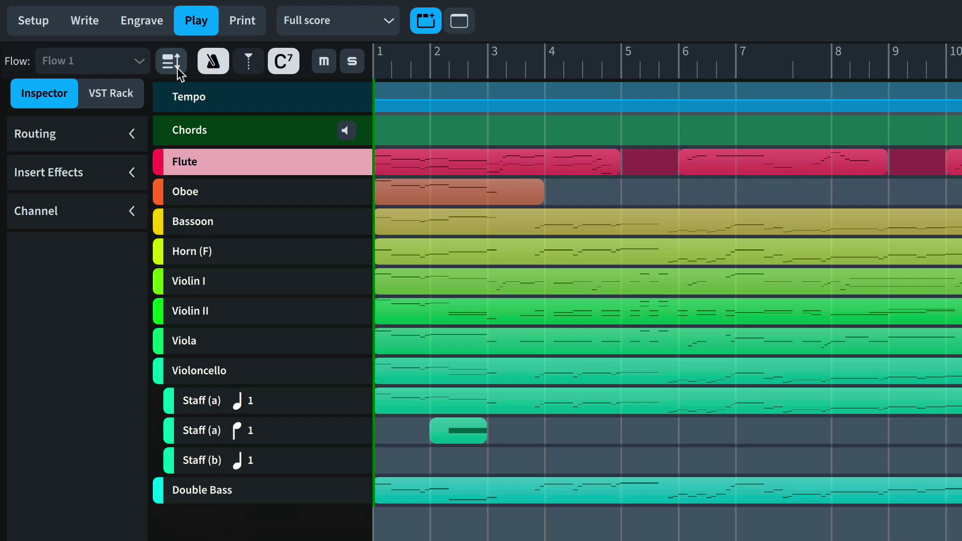
click(177, 70)
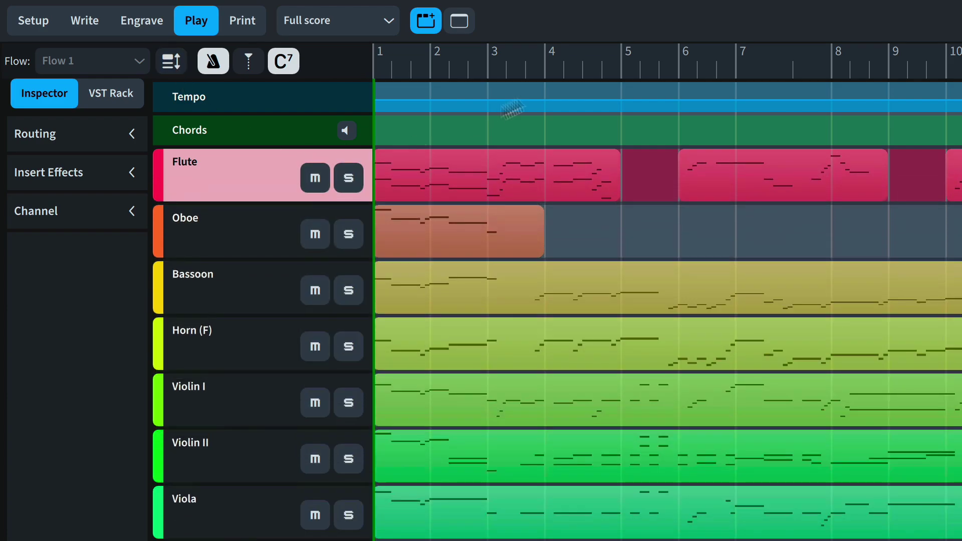
Put the playhead at the start of bar 4 and zoom the timeline in and out
click(546, 64)
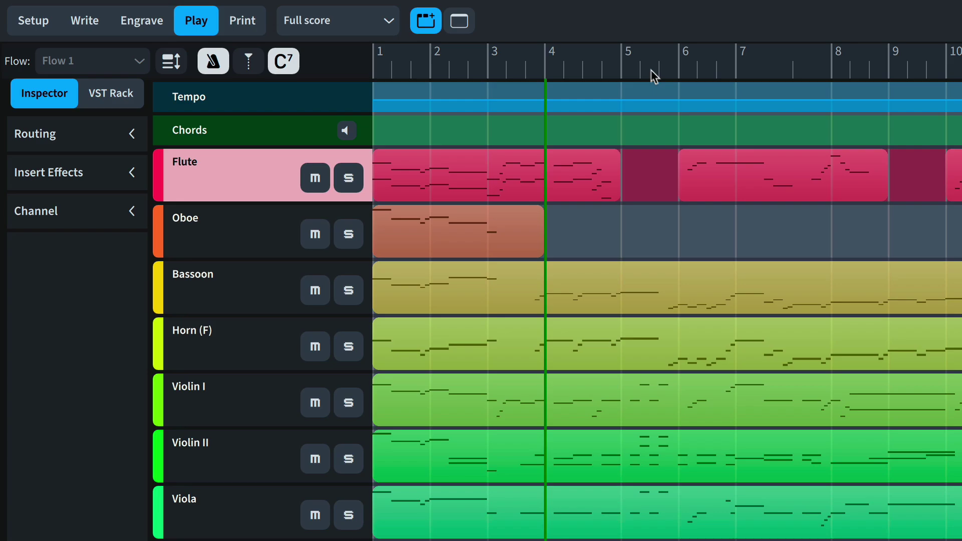
scroll(630, 115, up, 3)
scroll(628, 134, down, 5)
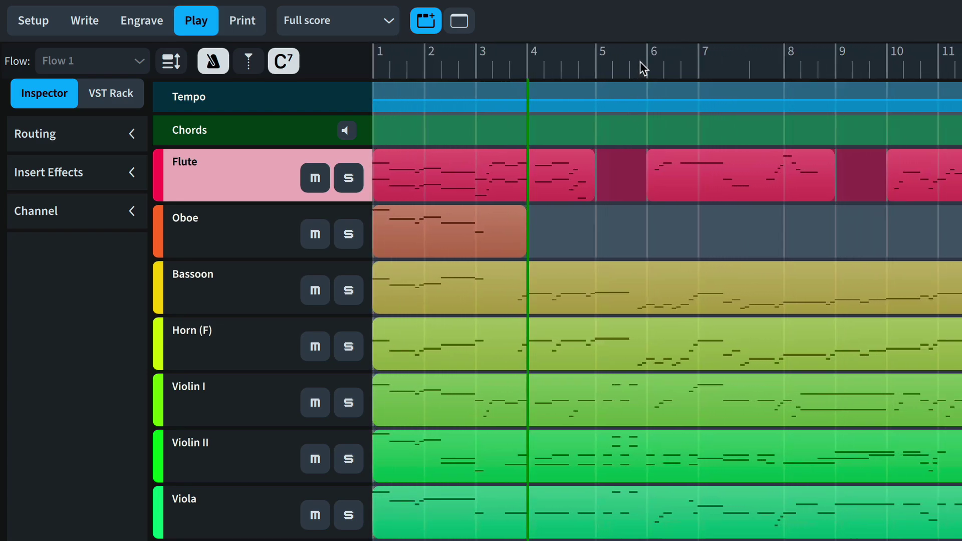
click(273, 248)
click(259, 286)
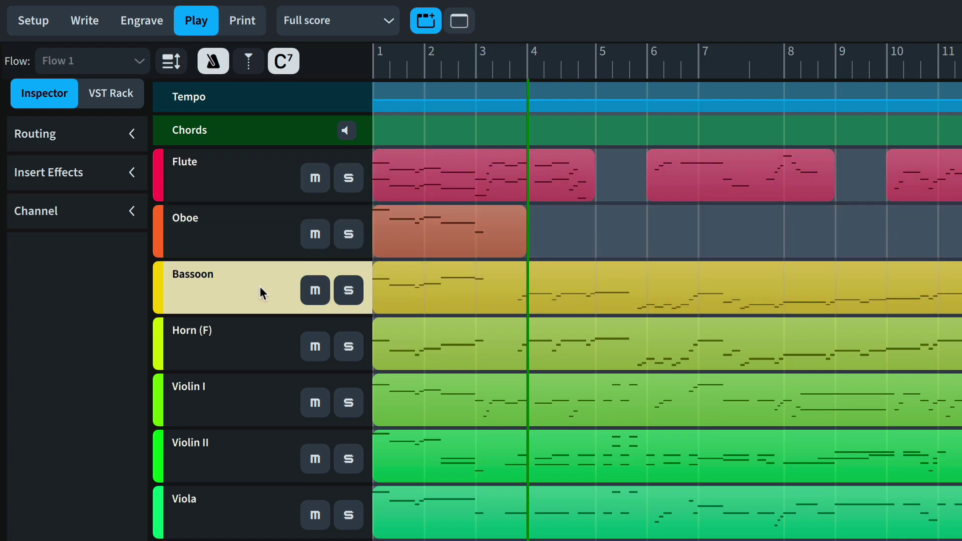
click(254, 339)
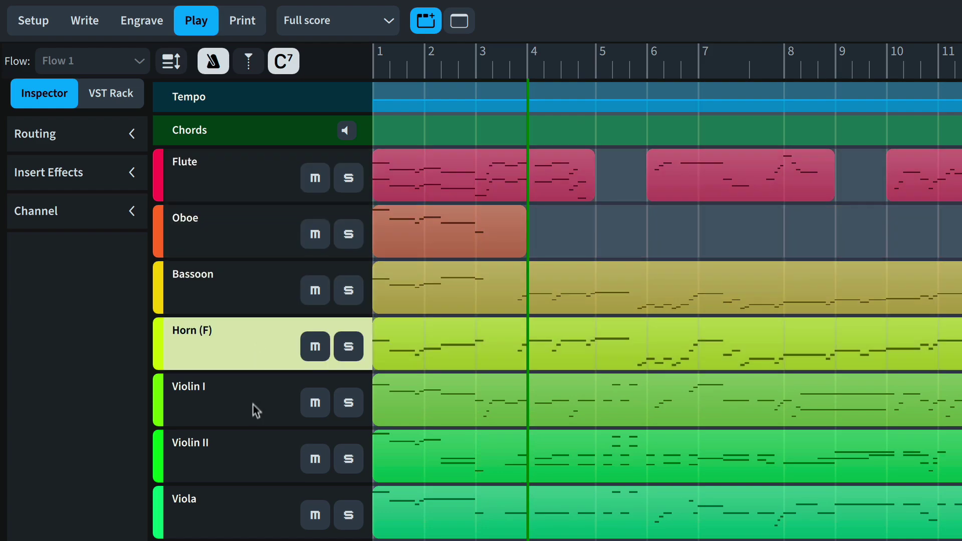
click(245, 184)
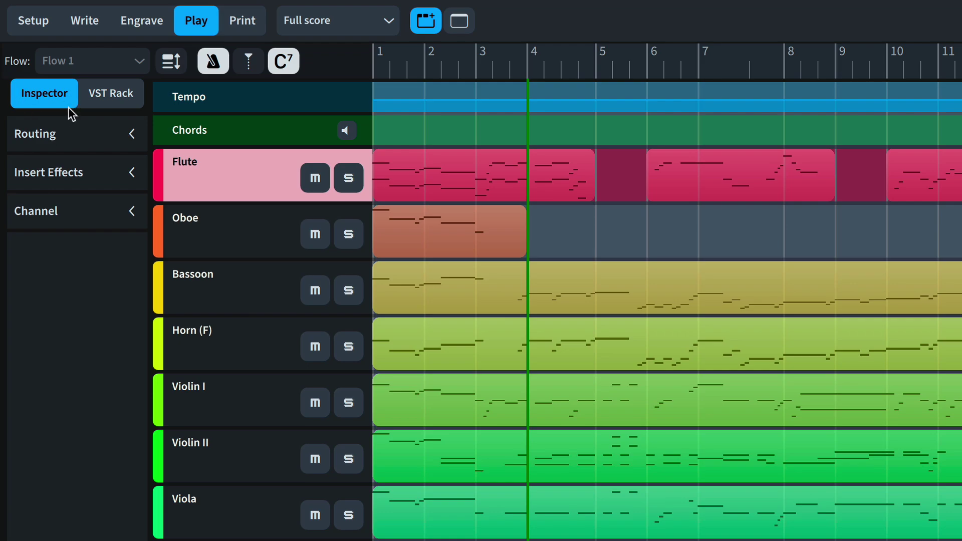
Check the Flute's routing and its HALion Sonic SE endpoint setup, then open HALion Sonic SE
click(101, 136)
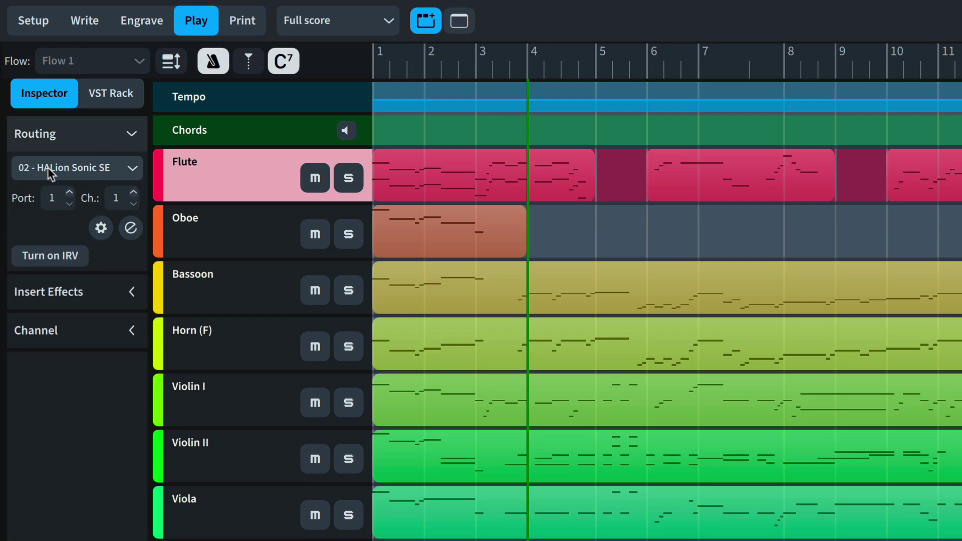
click(118, 178)
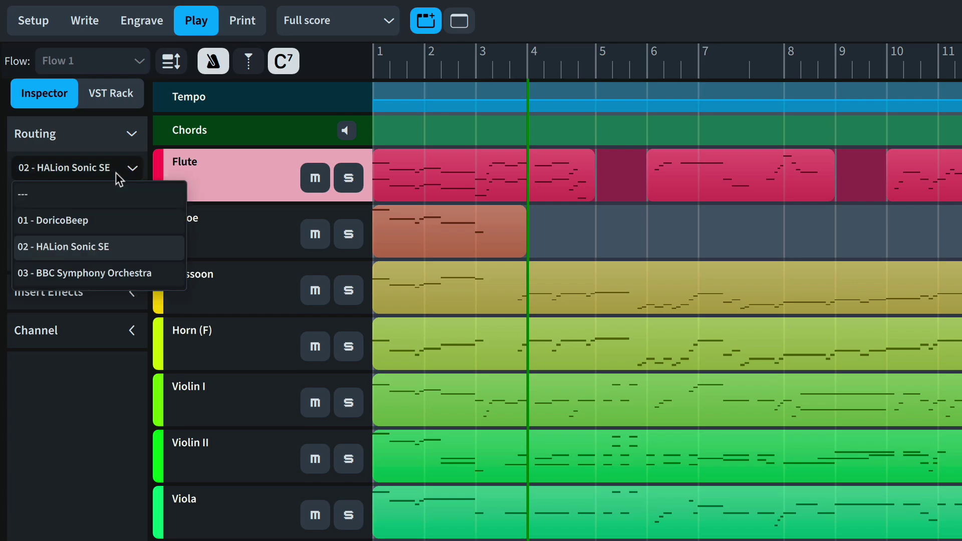
click(118, 177)
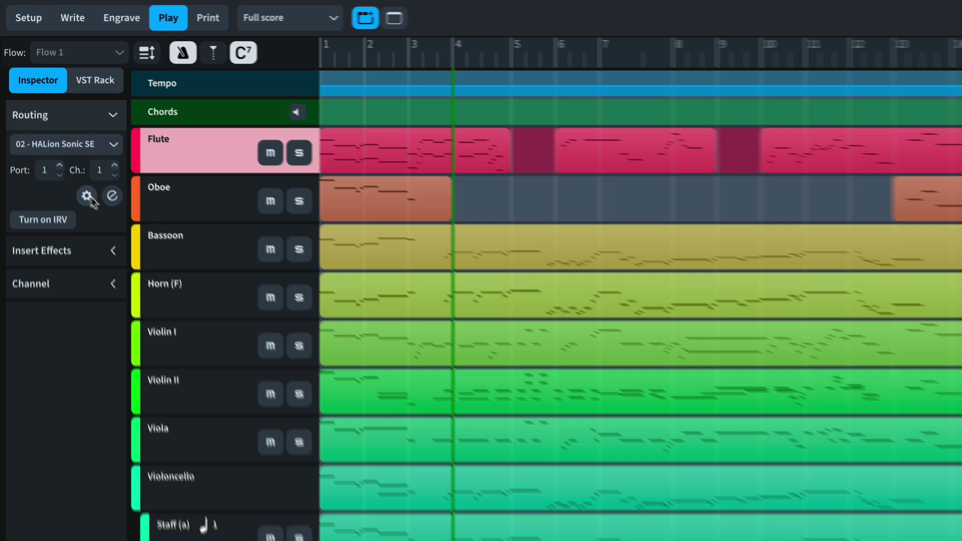
click(88, 196)
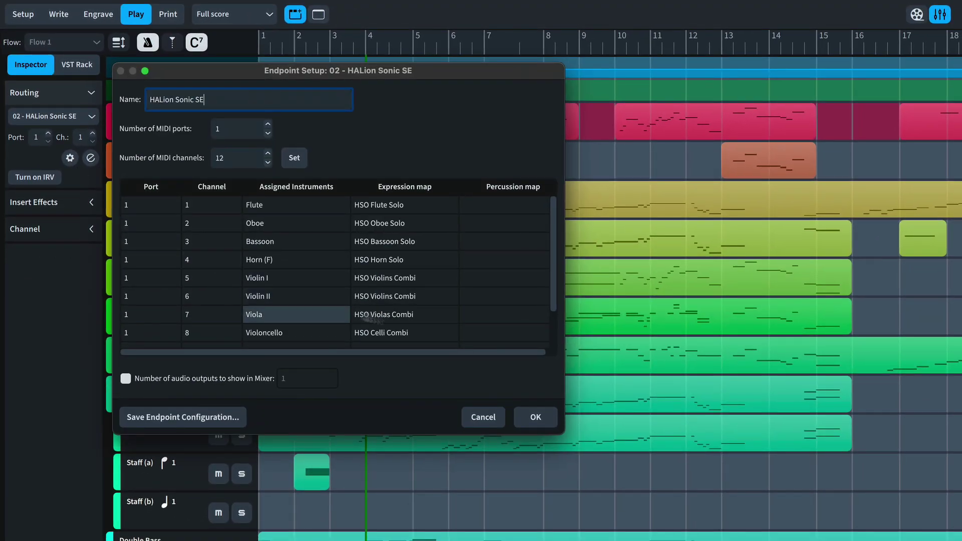
click(535, 418)
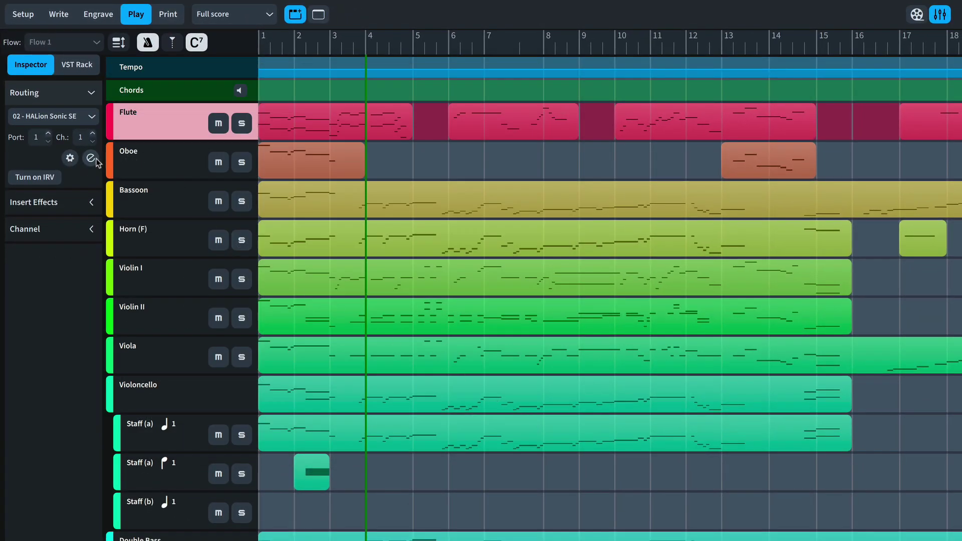
click(92, 158)
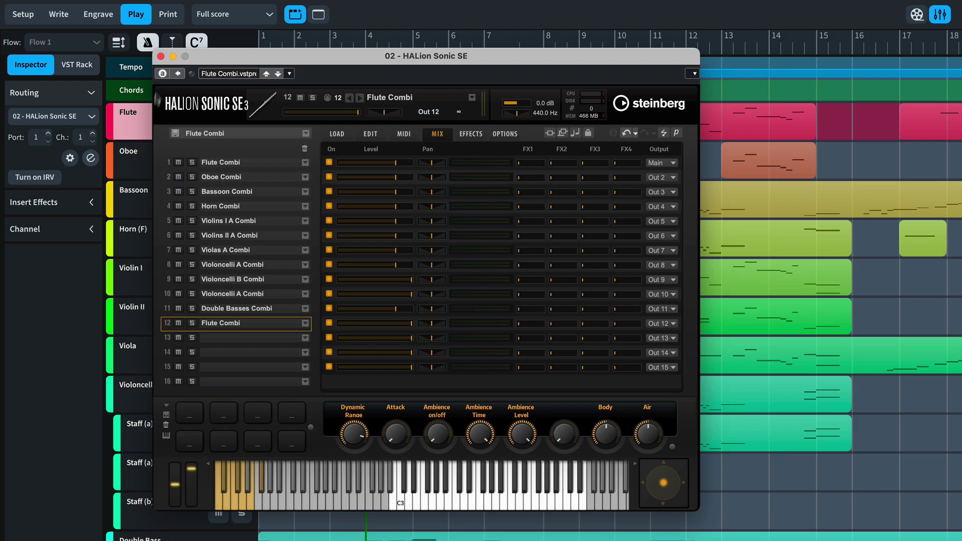
Close HALion and select BBC Symphony Orchestra in the VST Rack, briefly viewing its plugin window
click(161, 56)
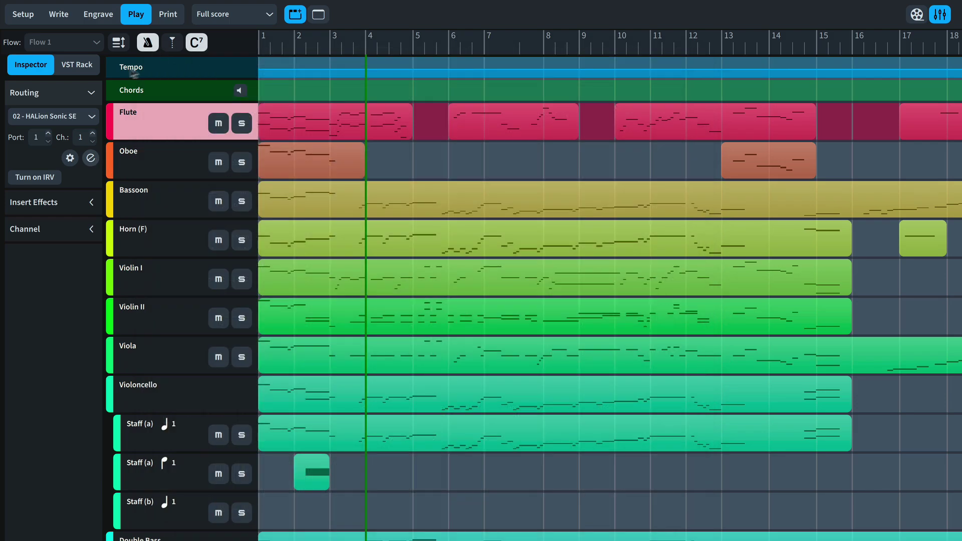
click(77, 71)
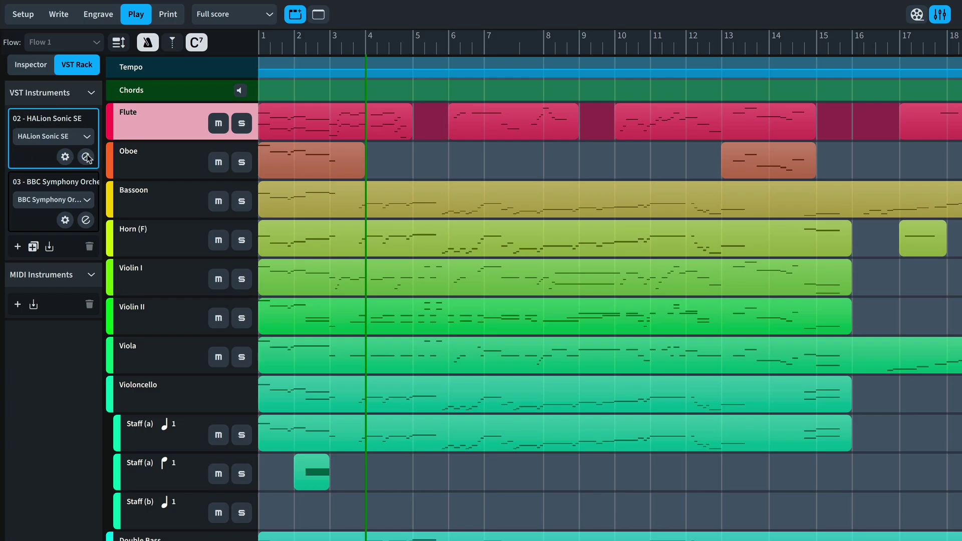
click(36, 220)
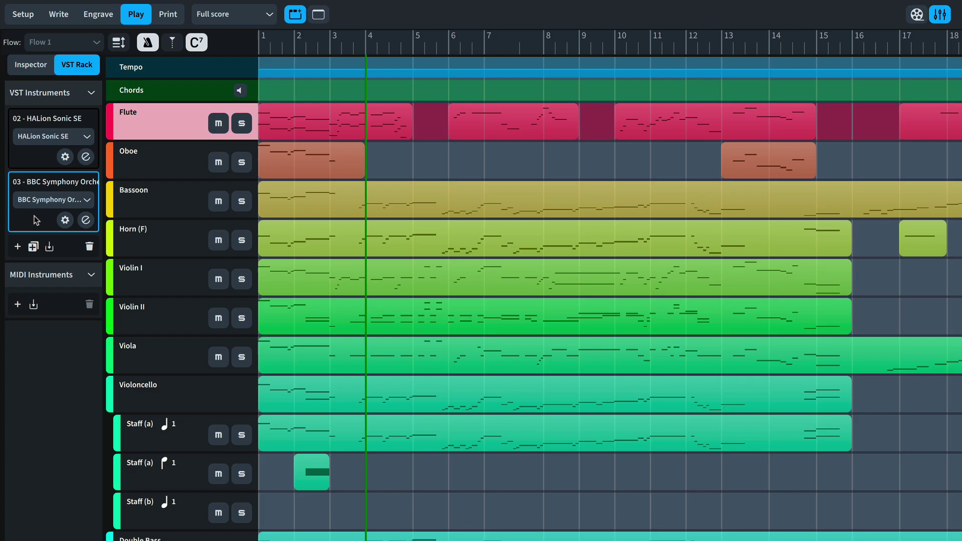
click(65, 220)
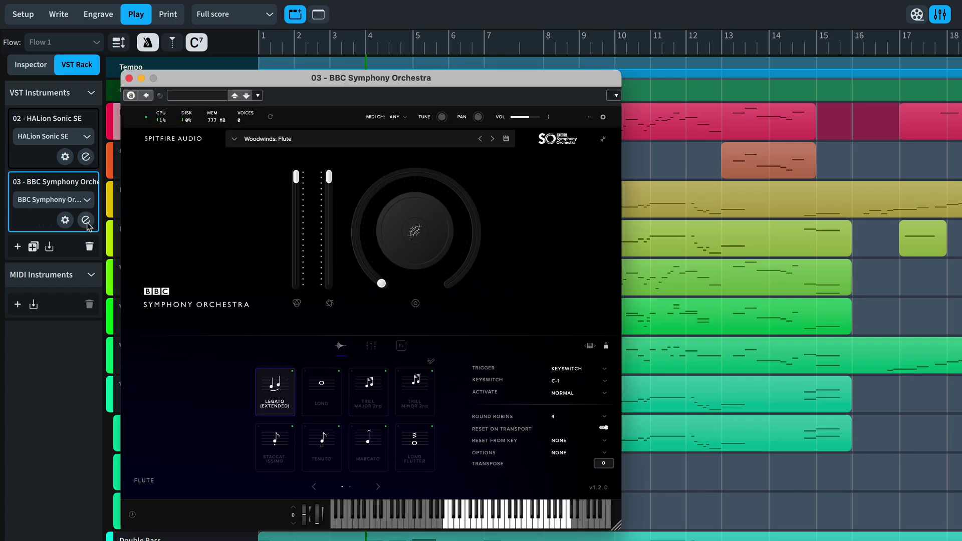
click(129, 77)
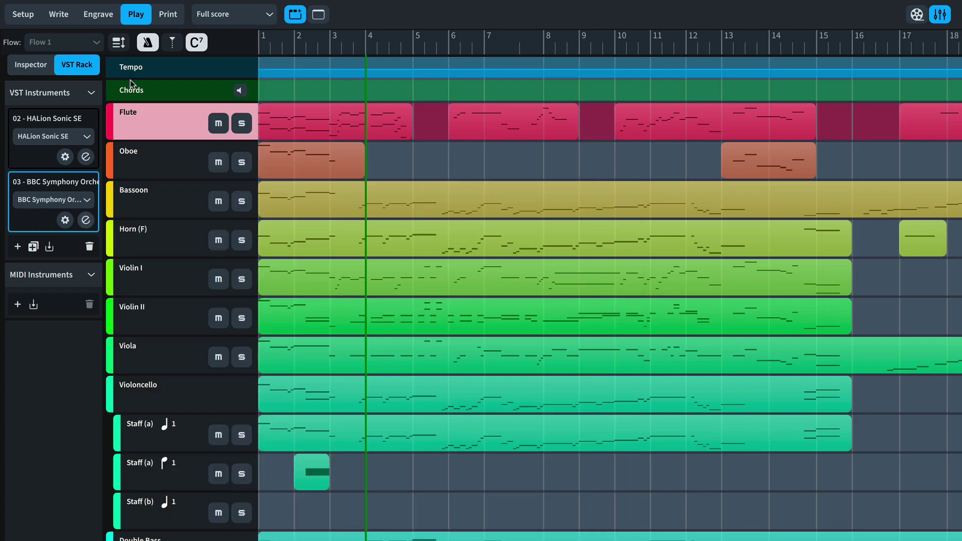
Rename the BBC Symphony Orchestra endpoint to 'Flute' in its endpoint setup
click(65, 220)
drag(243, 99, 134, 103)
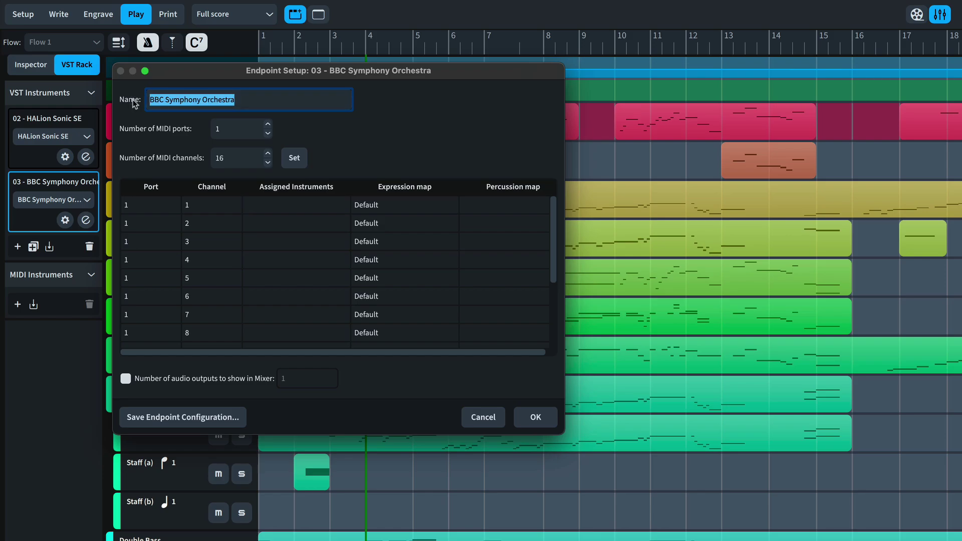
text(Flute)
click(544, 421)
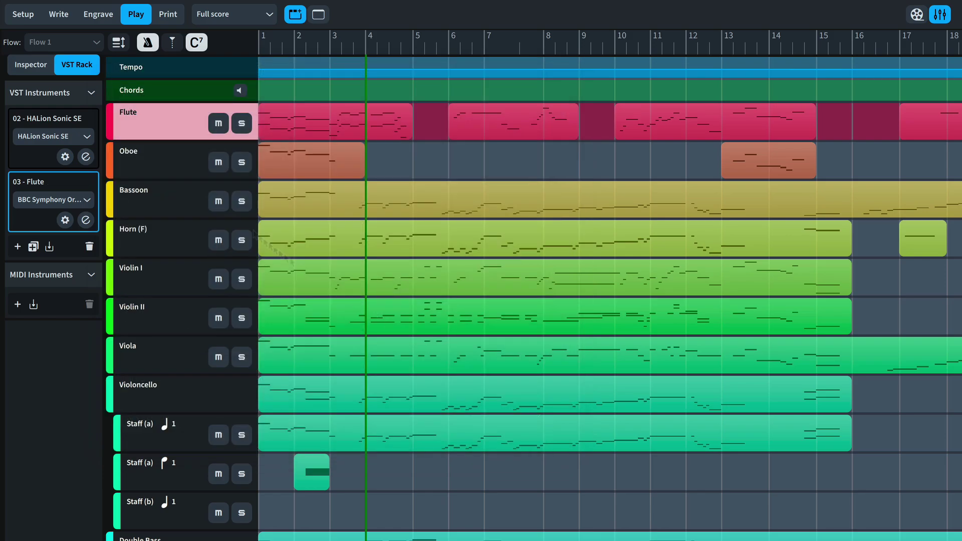
Route the Flute track to the '03 - Flute' endpoint in the Inspector's Routing section
click(46, 66)
click(83, 116)
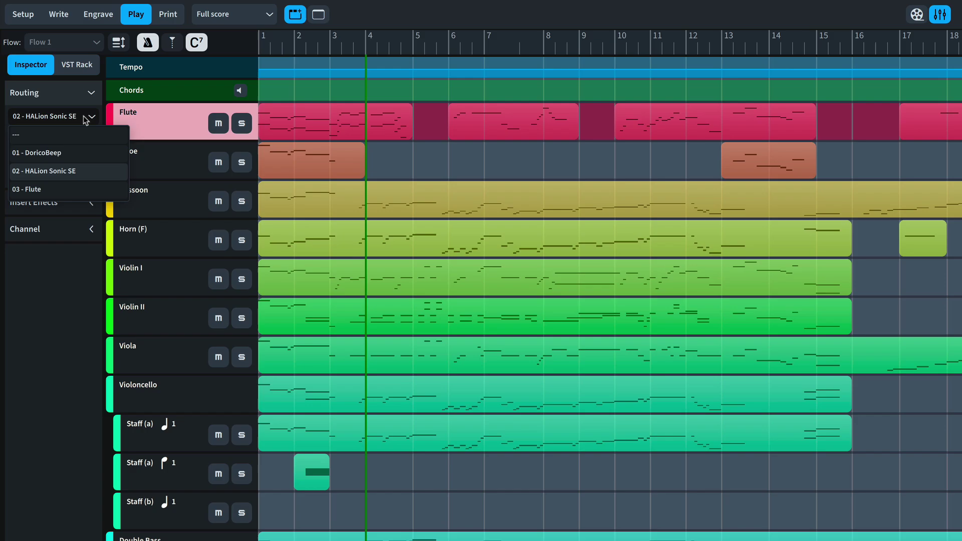
click(44, 189)
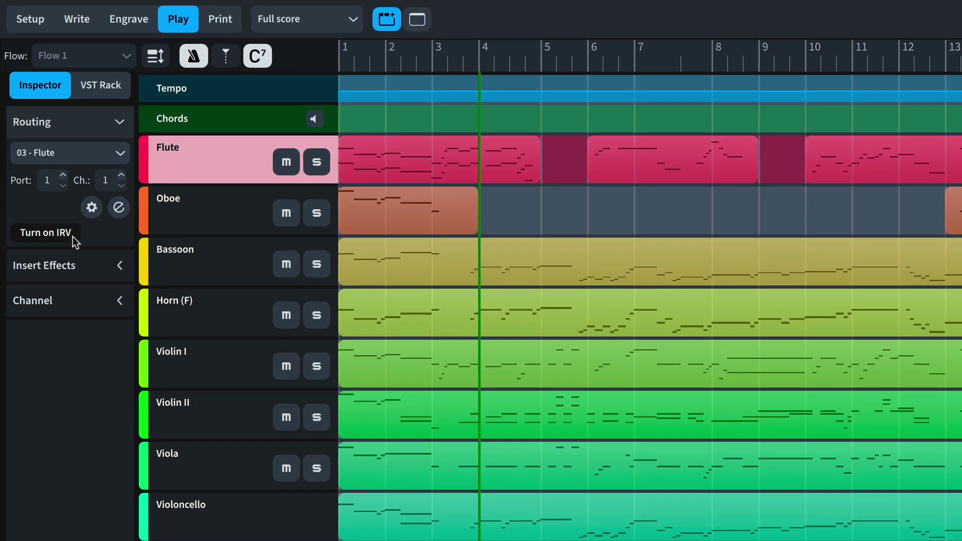
Turn on independent voice playback for Flute and check each voice track's routing
click(72, 237)
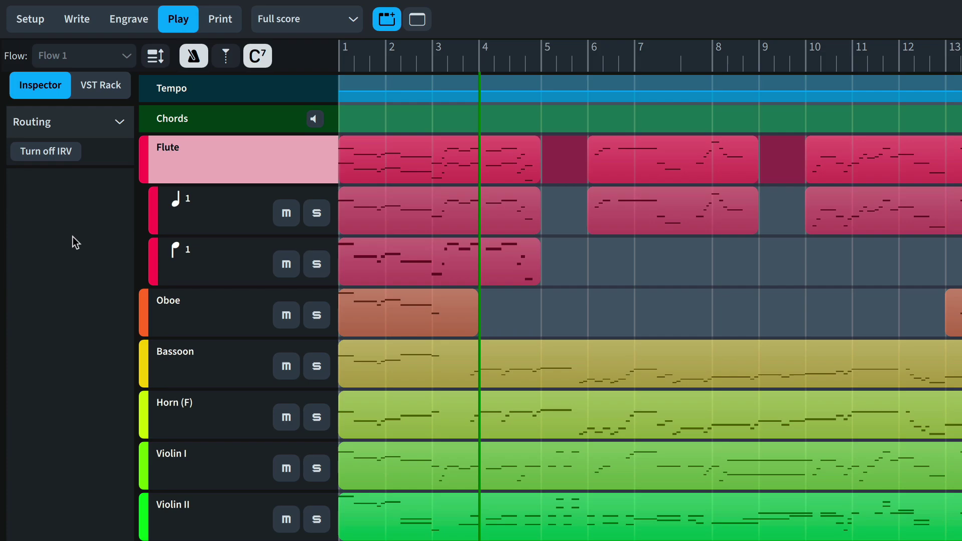
click(227, 221)
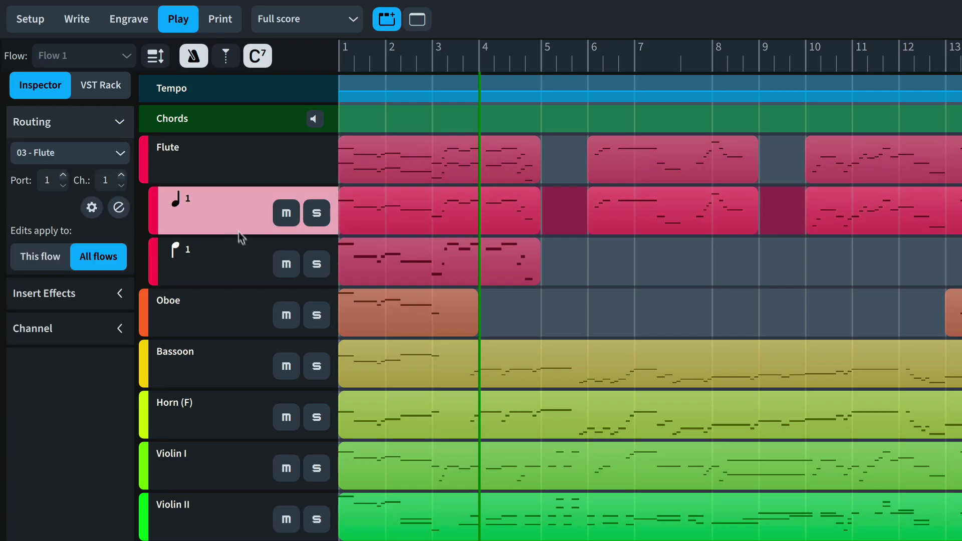
click(243, 265)
click(233, 209)
Put a Compressor in the Flute's first insert slot and nudge its channel fader slightly up
click(119, 294)
click(103, 329)
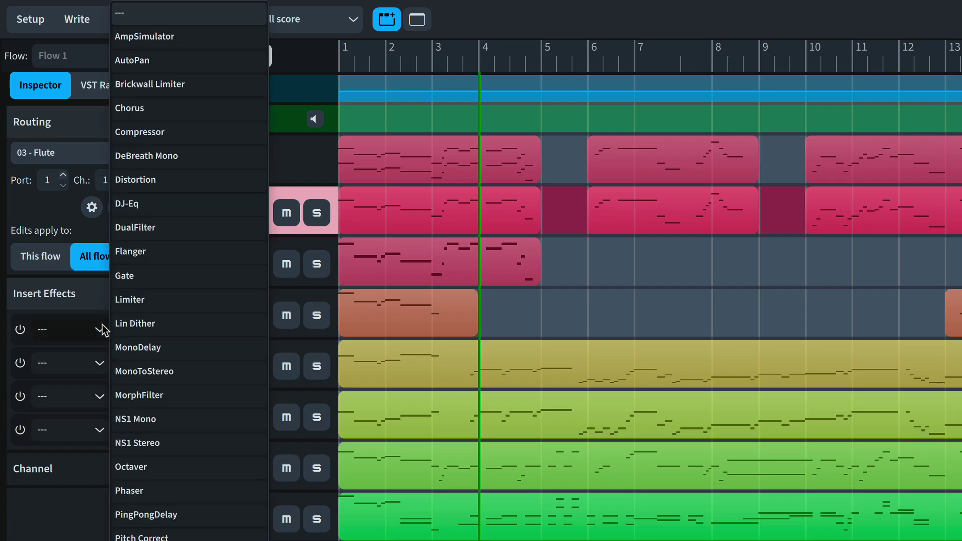
click(189, 128)
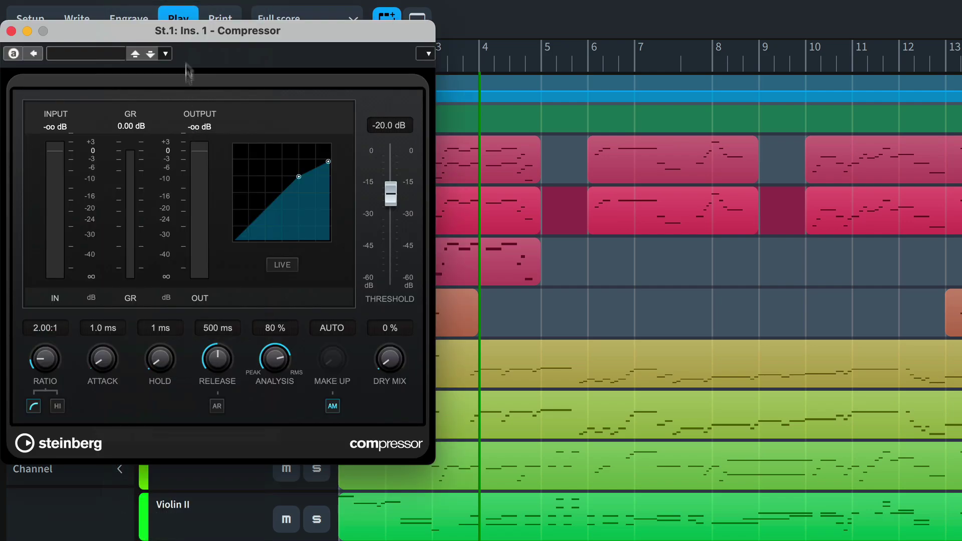
drag(194, 27, 350, 143)
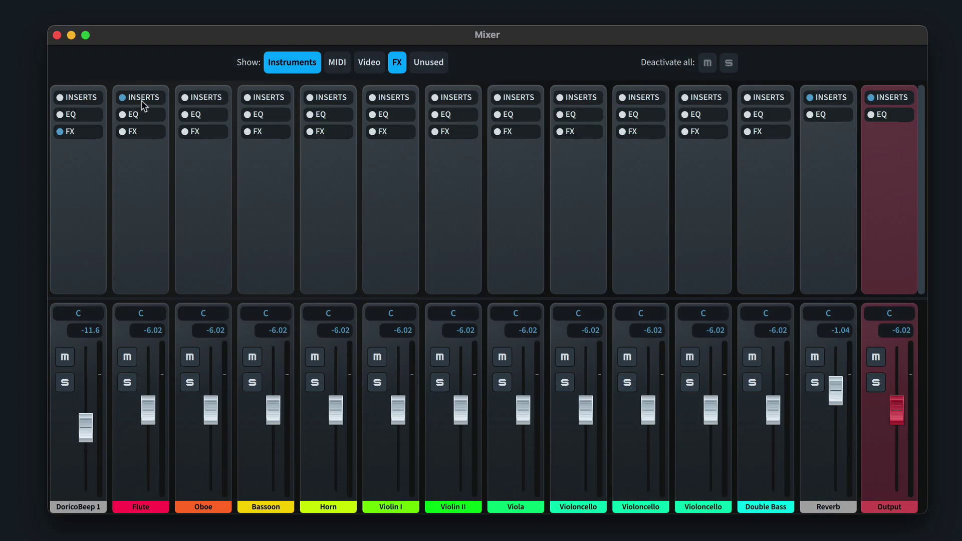
click(142, 100)
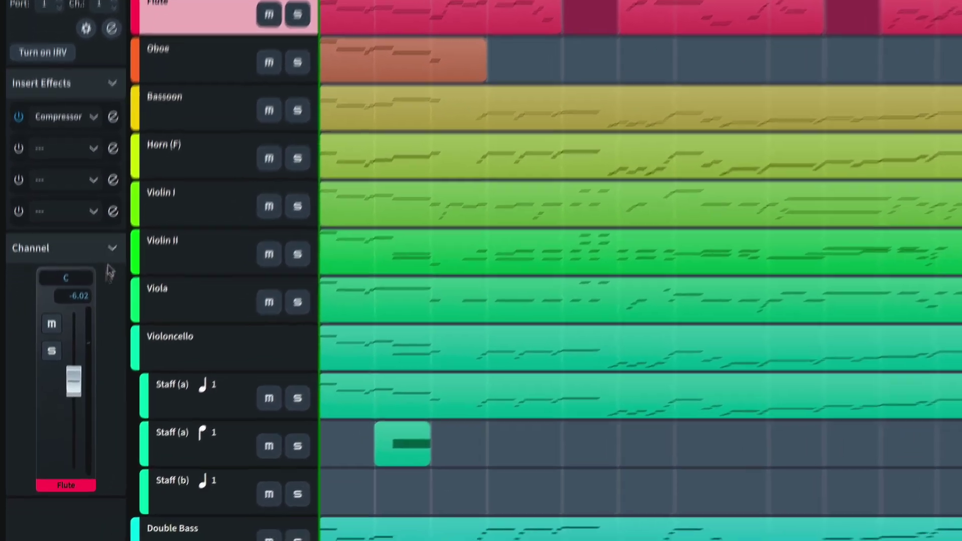
drag(73, 381, 74, 376)
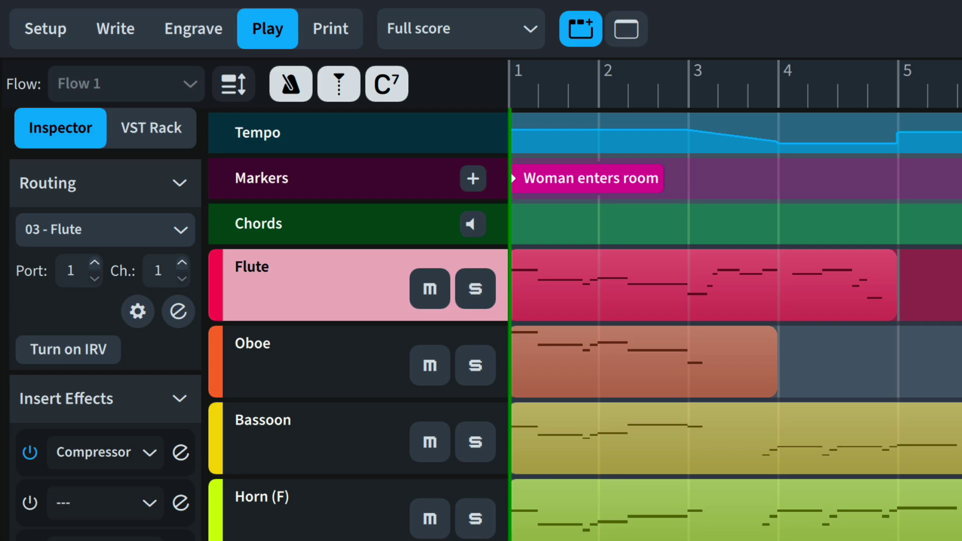
Hide the Markers track, toggling Tempo off and on so Tempo and Chords stay visible
click(335, 132)
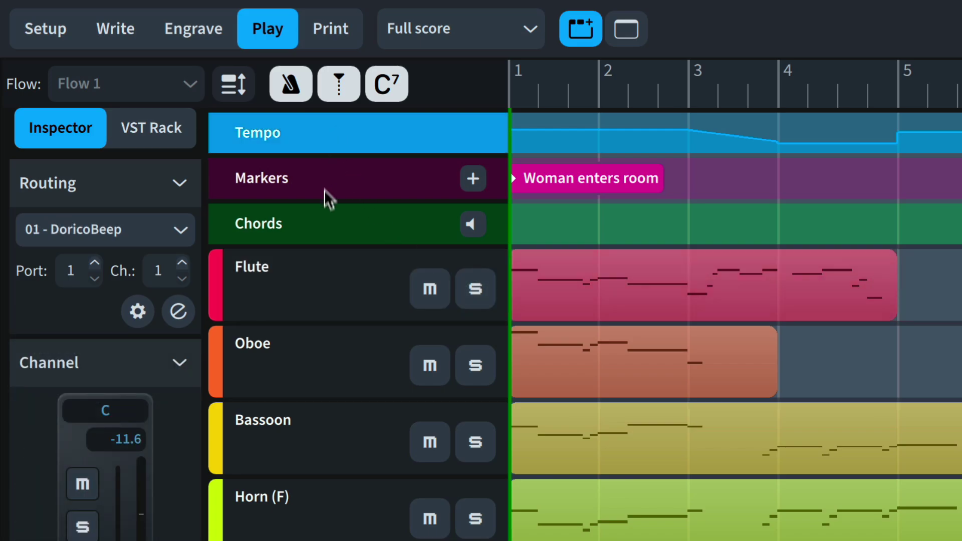
click(317, 224)
click(315, 280)
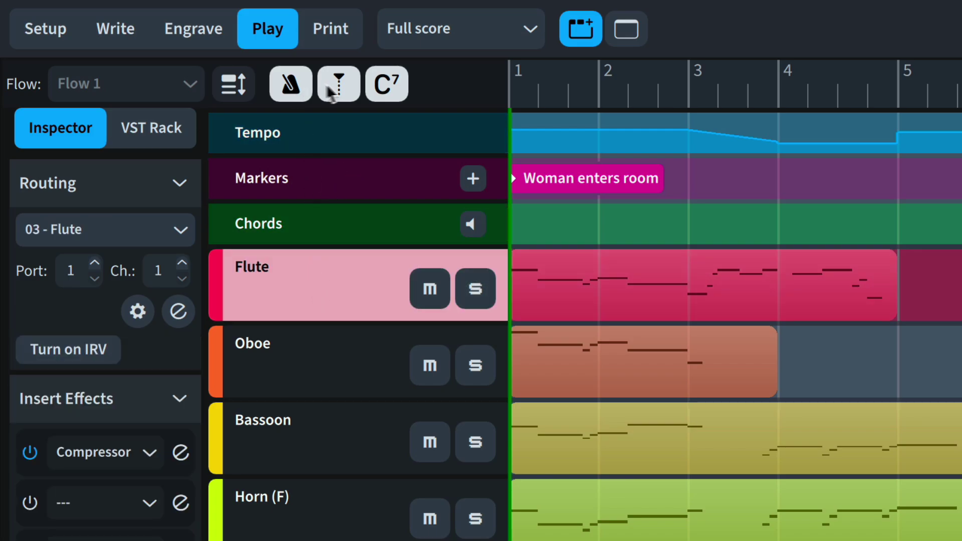
click(336, 83)
click(295, 84)
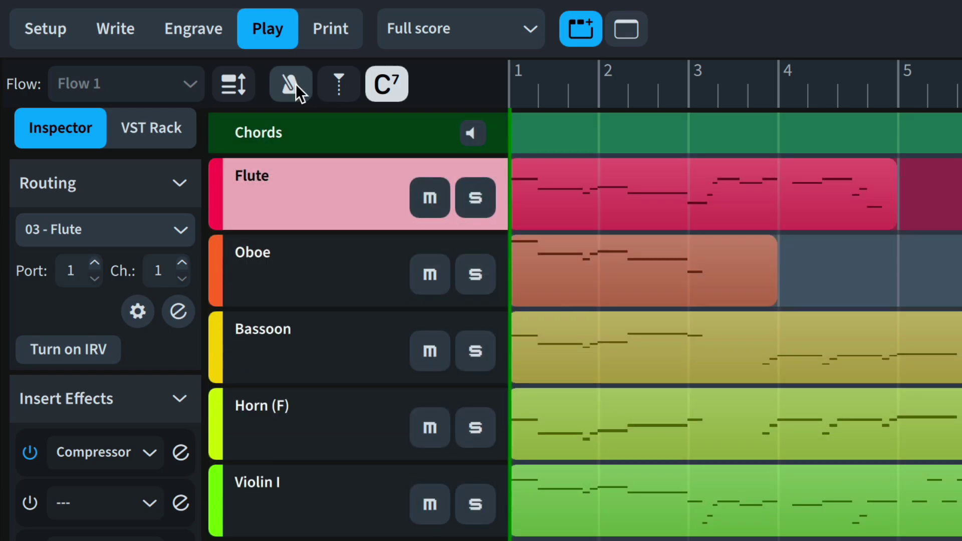
click(295, 83)
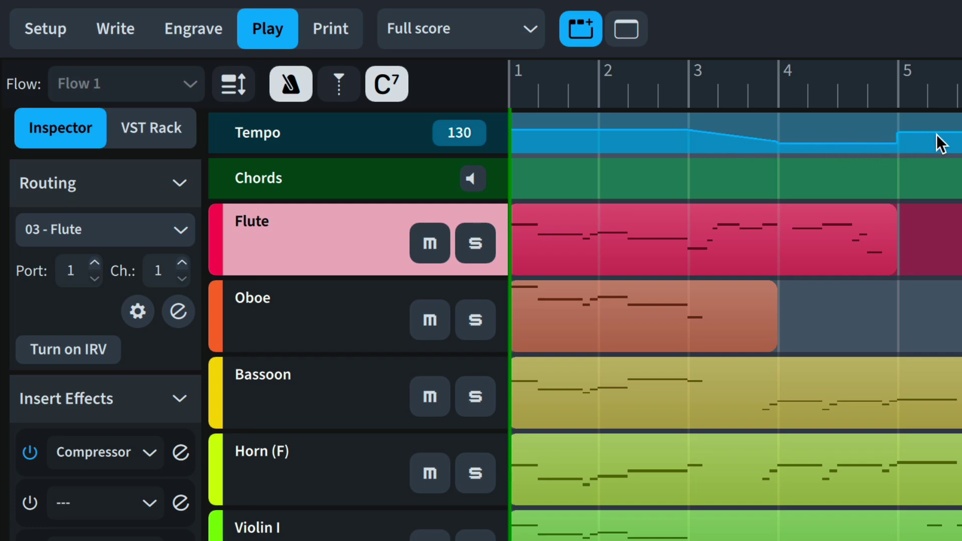
click(298, 132)
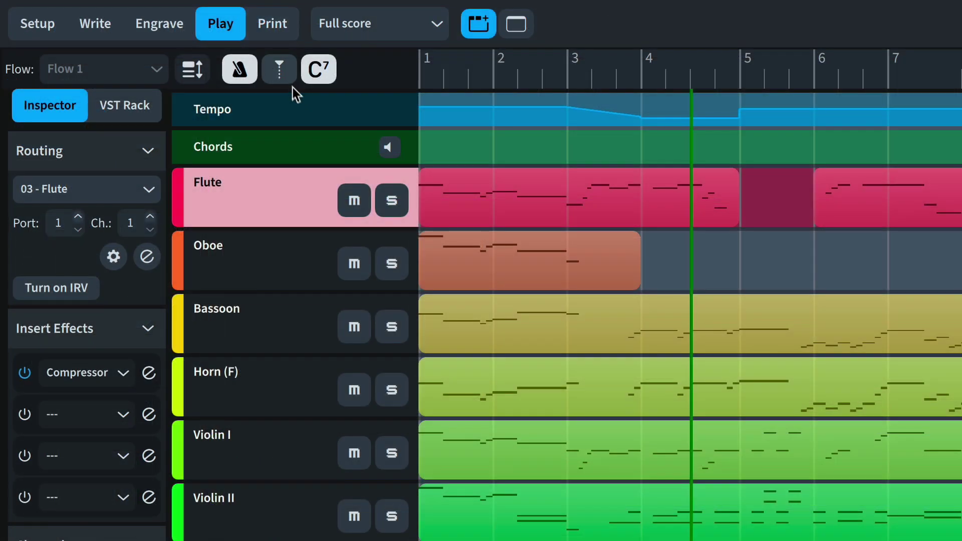
Show the Markers track and add a 'Gun shot' marker at the playhead in bar 4
click(286, 71)
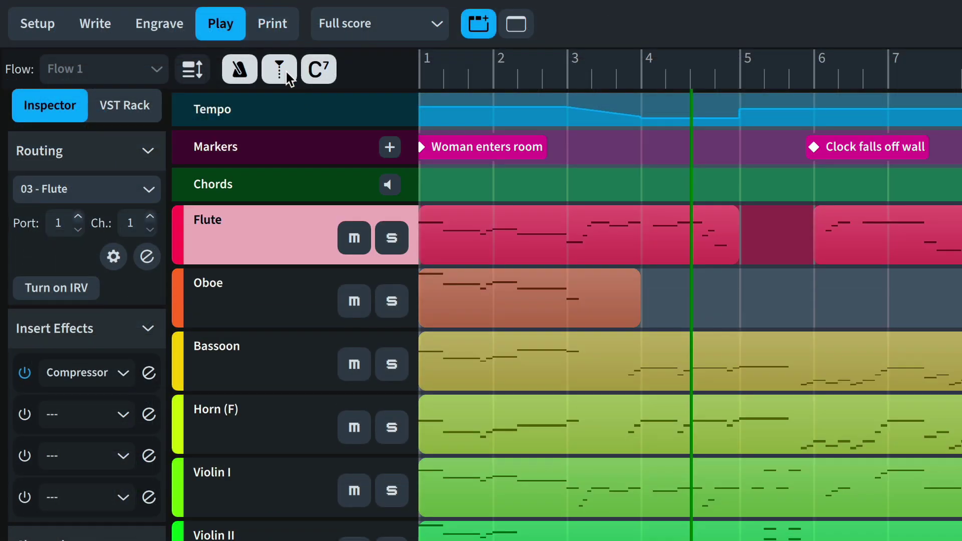
click(390, 149)
text(Gun shot)
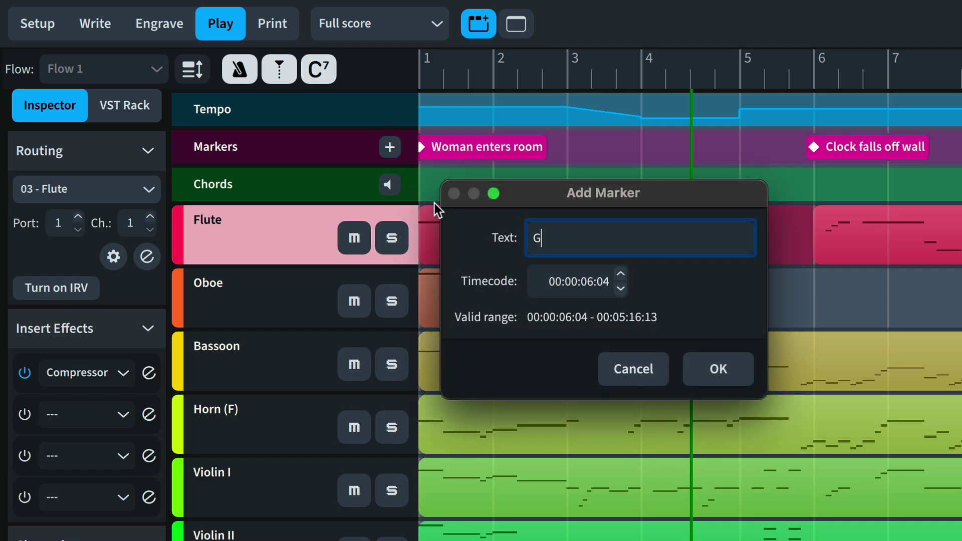
click(702, 369)
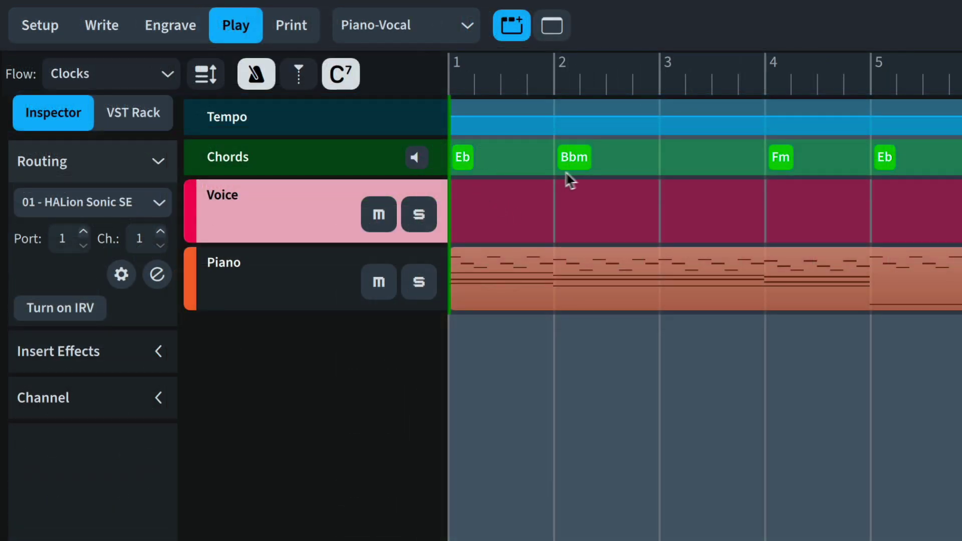
Select the Chords track and switch on its speaker so chord symbols play back
click(300, 161)
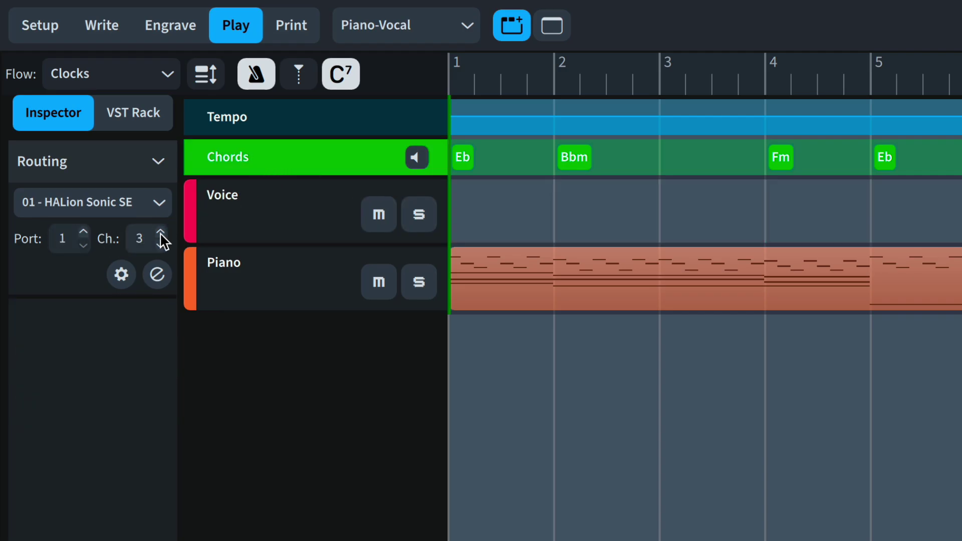
click(417, 158)
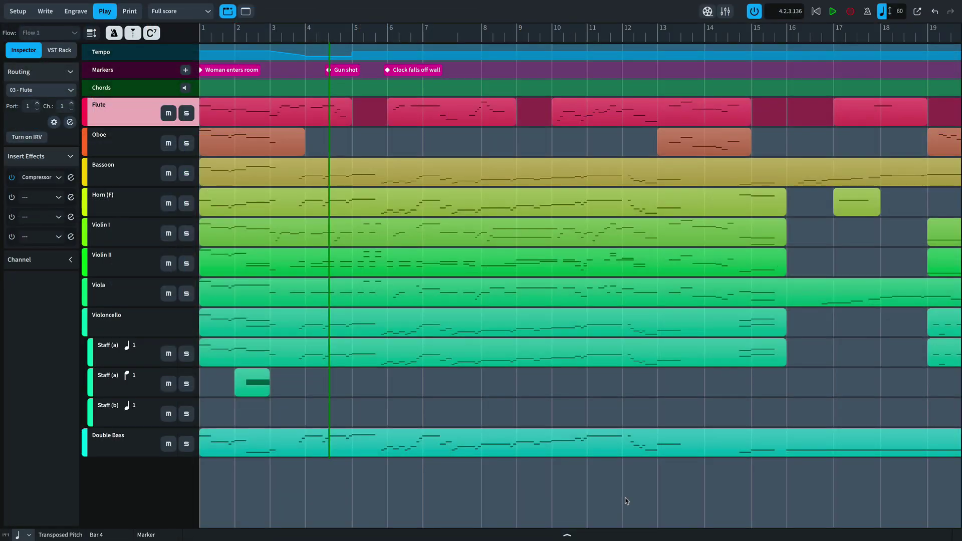
Open the lower zone, switch between Mixer and Key Editor, resize it, and show an instrument's notes
click(591, 534)
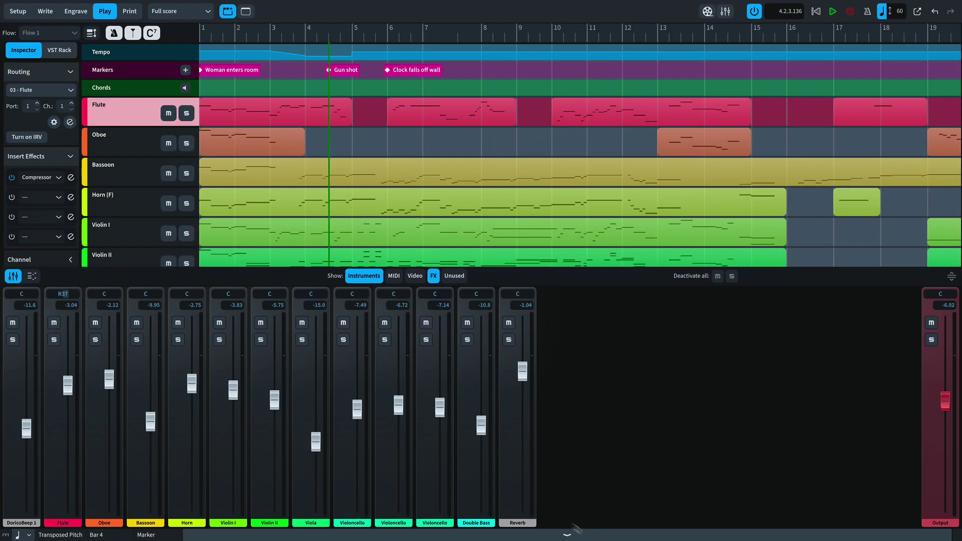
click(32, 276)
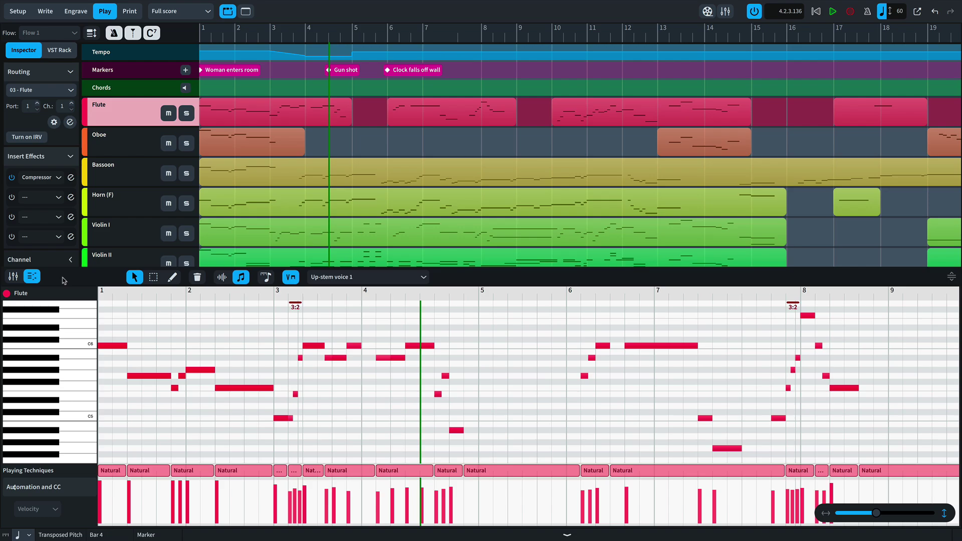
click(13, 276)
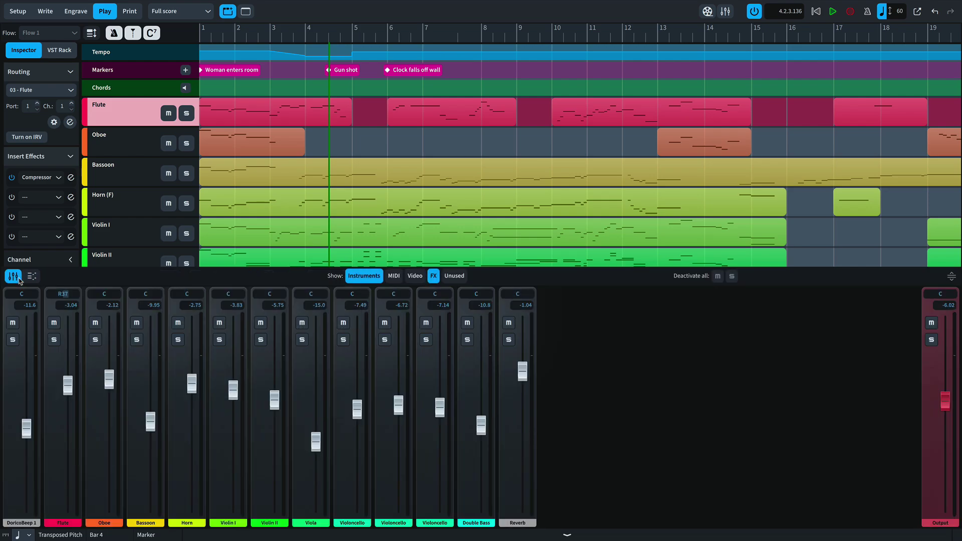
click(39, 279)
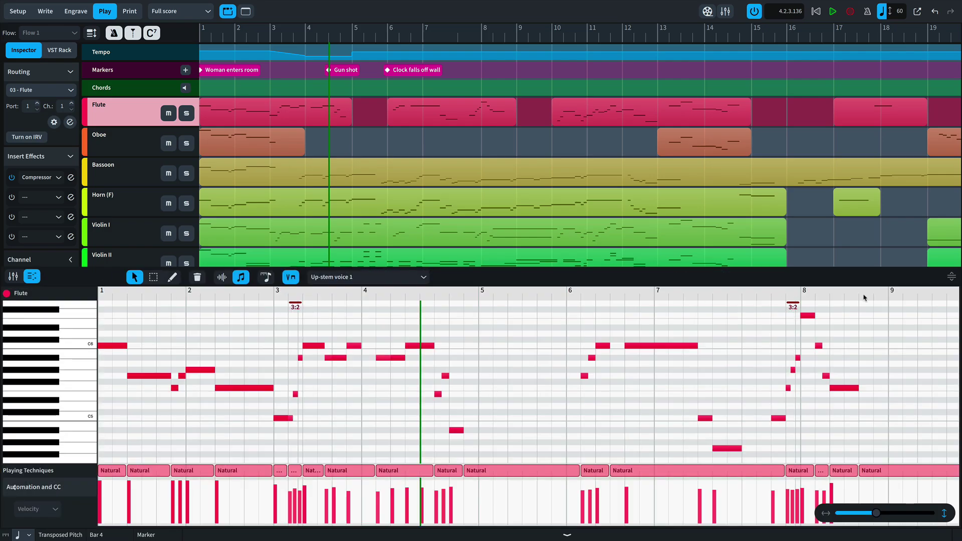
mouse_move(954, 280)
mouse_down()
mouse_move(955, 191)
mouse_move(958, 328)
mouse_move(960, 277)
mouse_up()
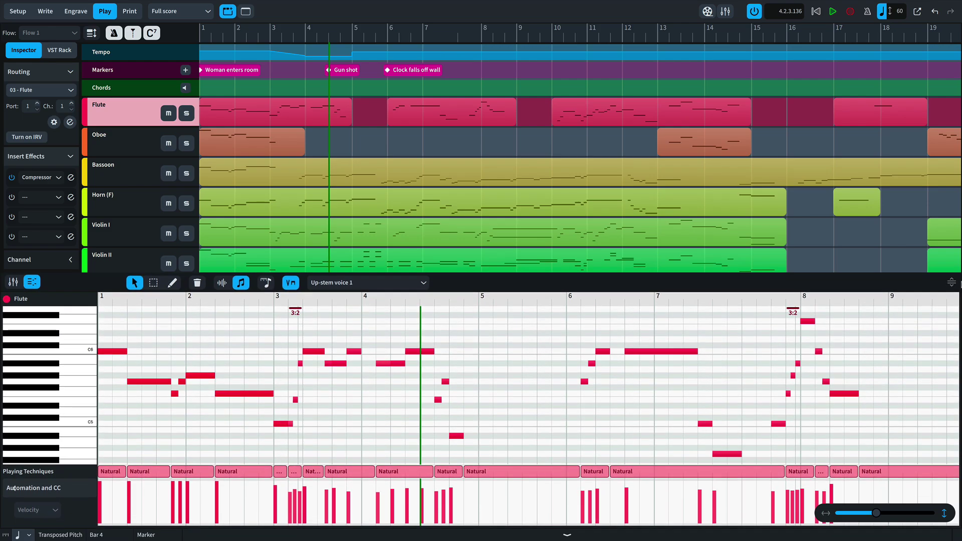
click(126, 178)
In the Key Editor, shorten the Violin I notes in bars 1–2 by one grid step
click(129, 197)
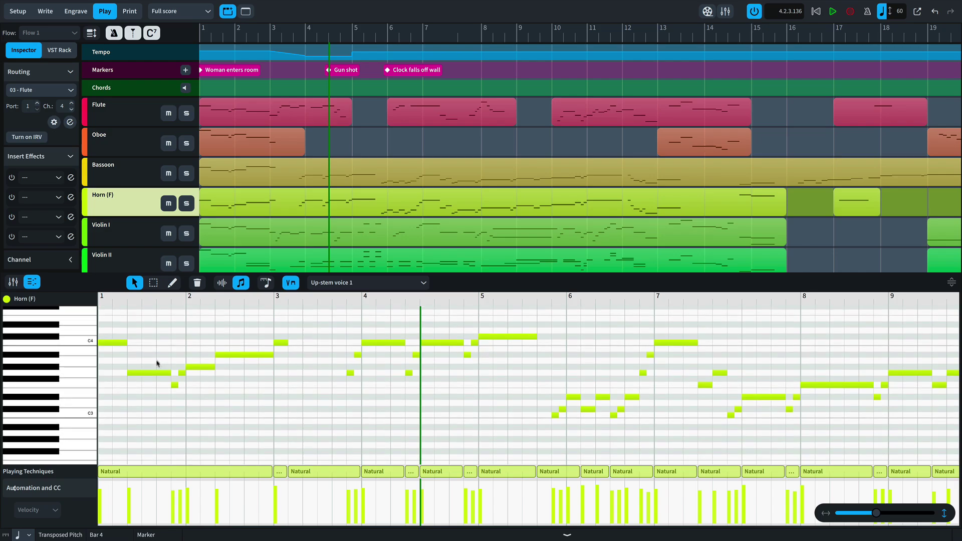
click(143, 243)
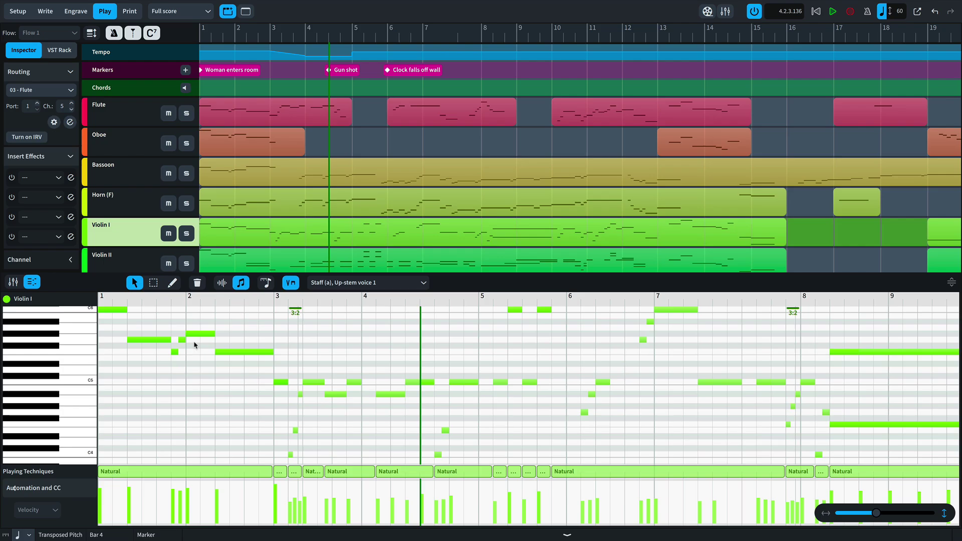
click(156, 285)
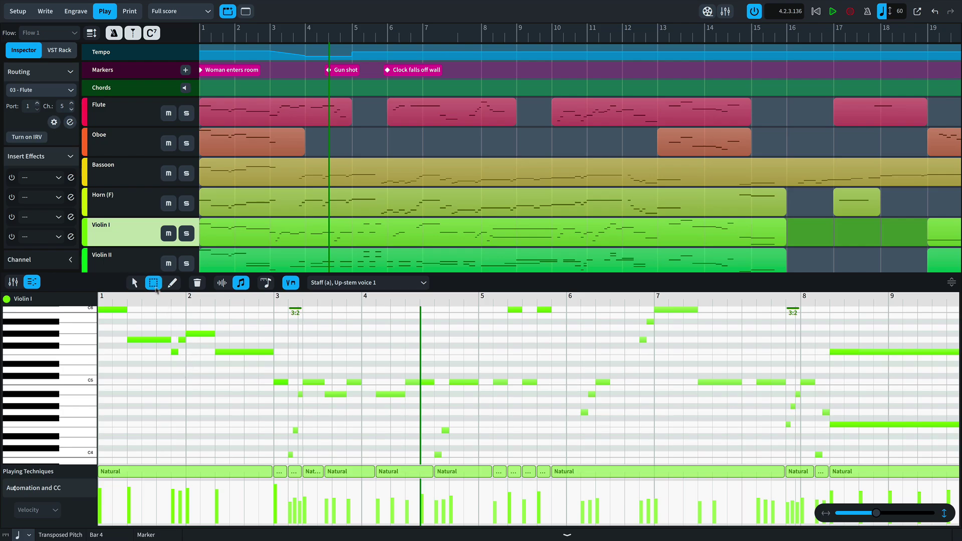
drag(120, 376, 289, 324)
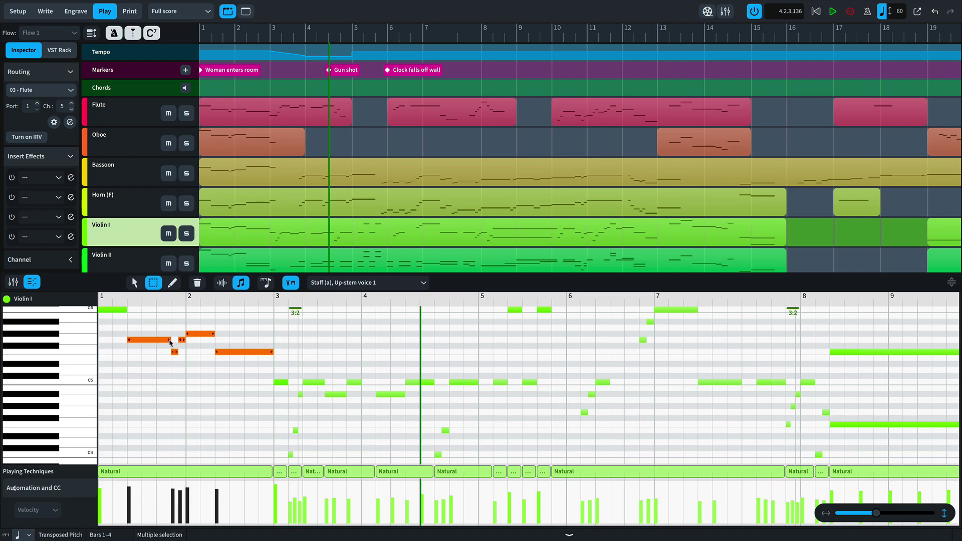
drag(163, 343, 155, 343)
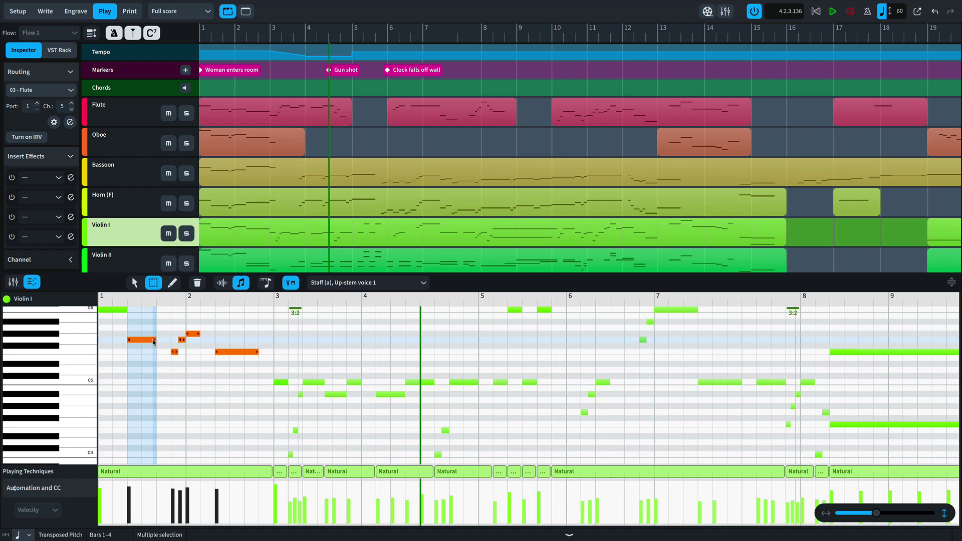
click(158, 373)
Select the Flute, show the lower-zone mixer and raise its fader to -1.43 dB
click(149, 110)
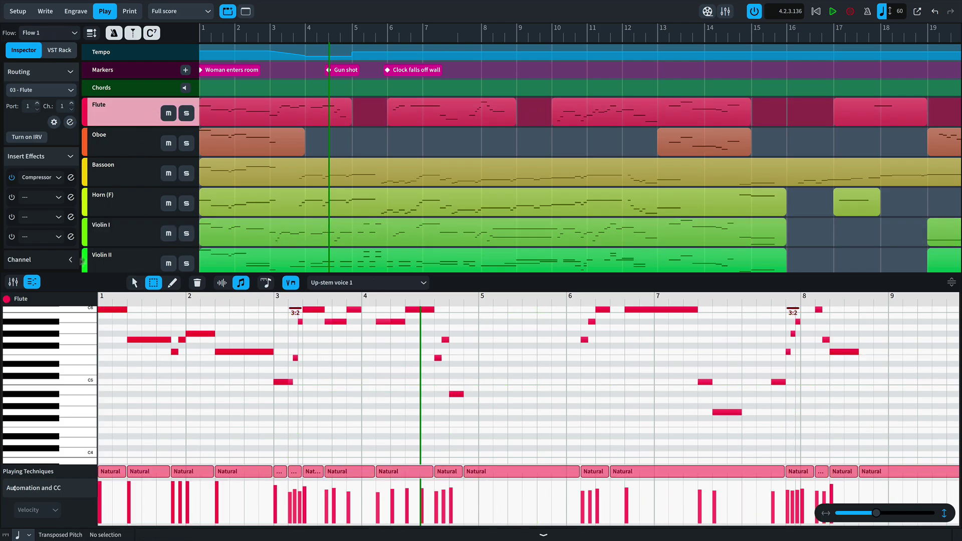
click(13, 281)
drag(68, 389, 68, 378)
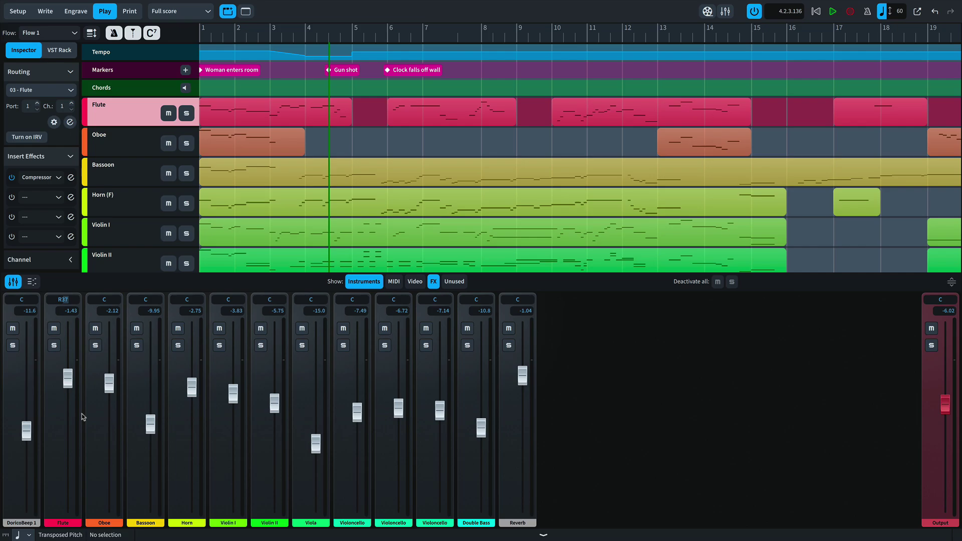